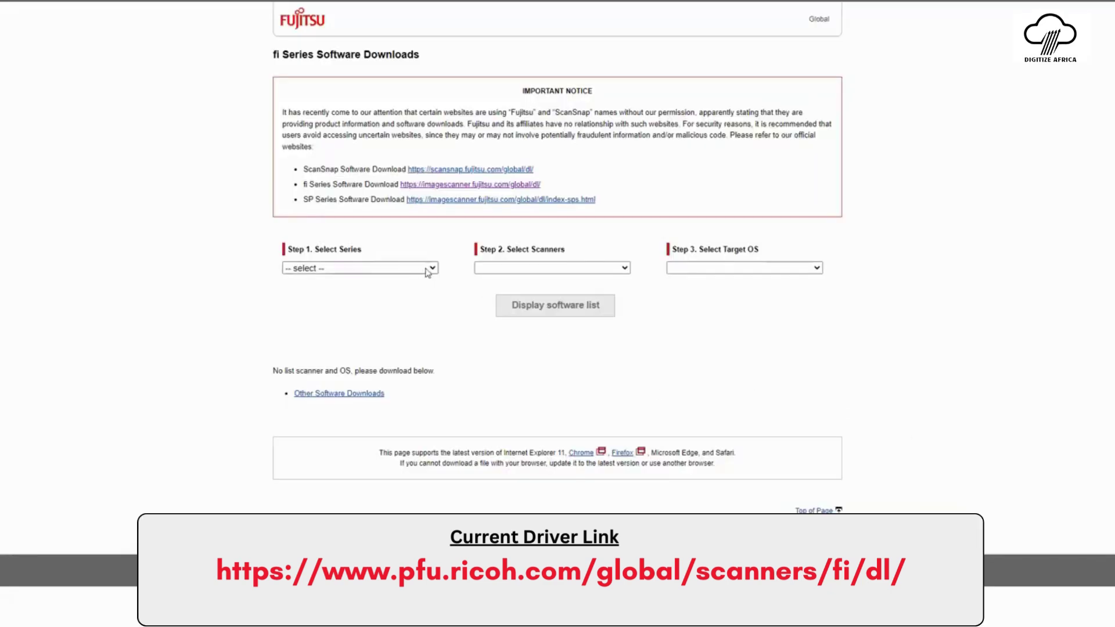
Choose fi-8000 Series, fi-8170 / fi-8270 and Windows 10, then display the software list
left_click(432, 269)
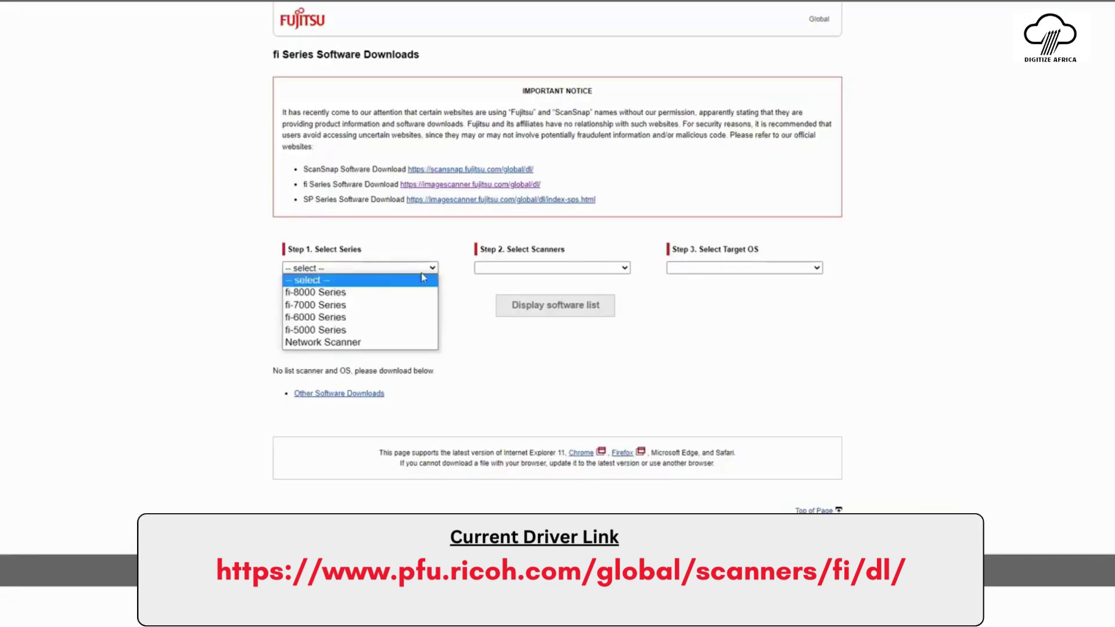
left_click(367, 295)
left_click(521, 268)
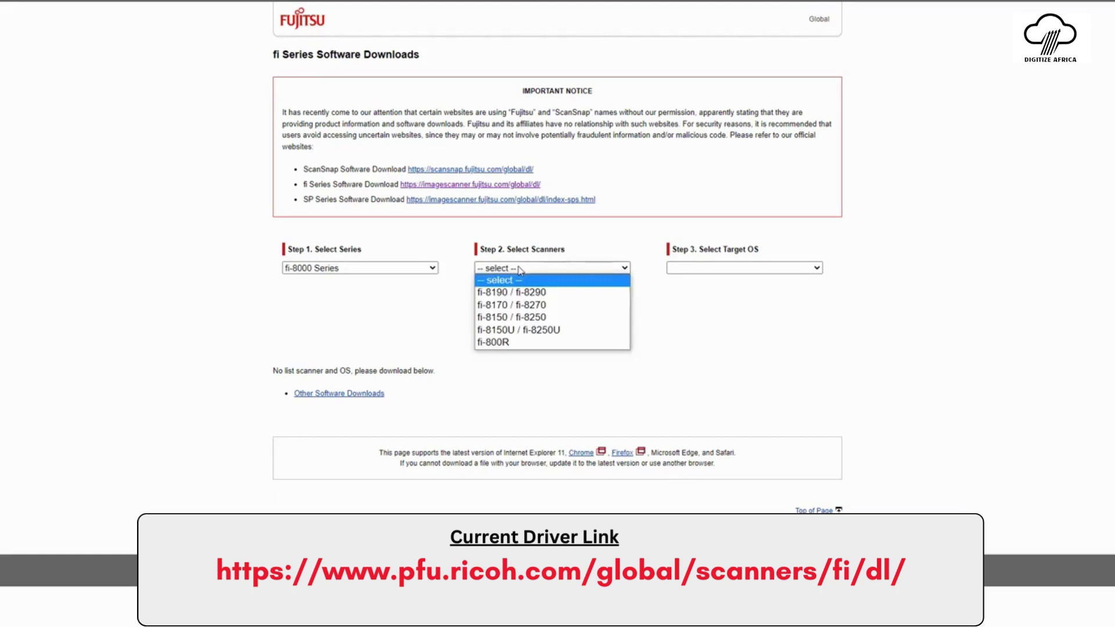
left_click(516, 307)
left_click(722, 269)
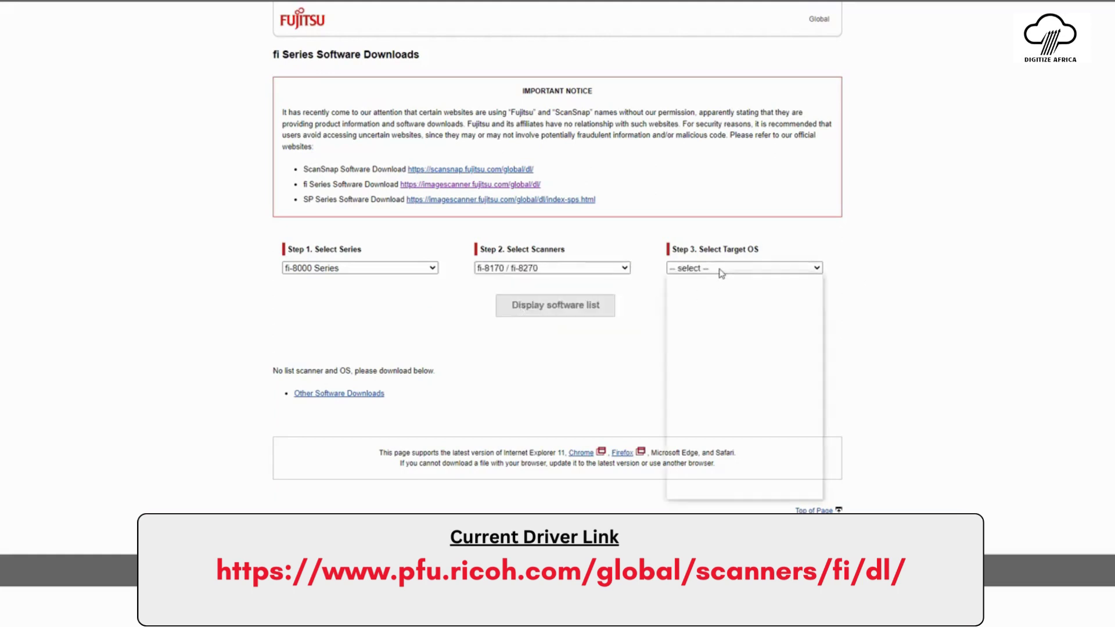
left_click(717, 306)
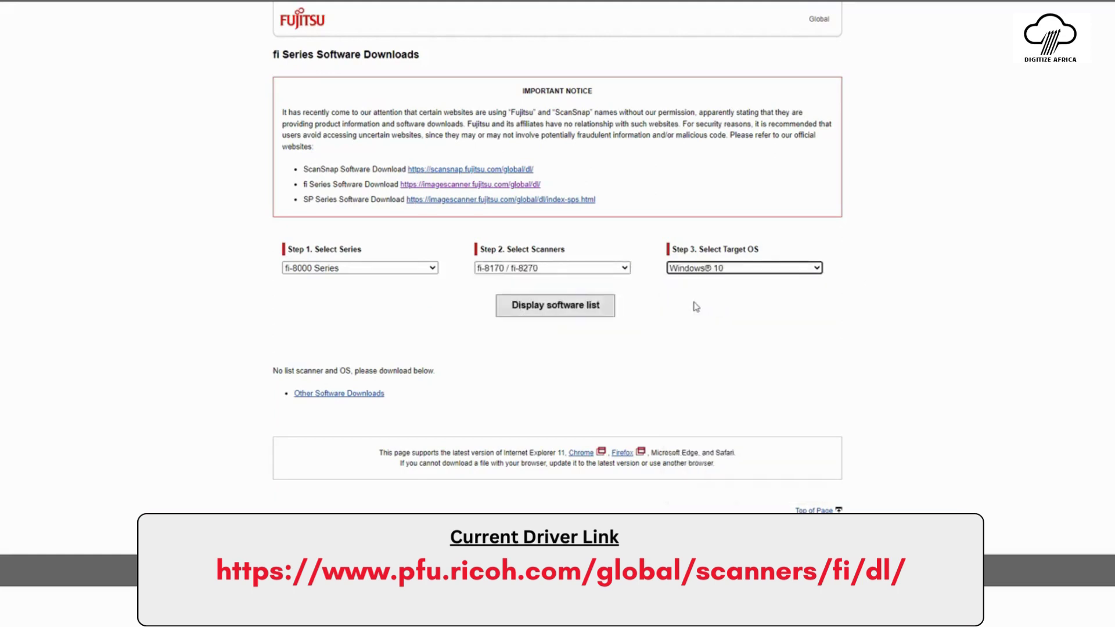
left_click(562, 313)
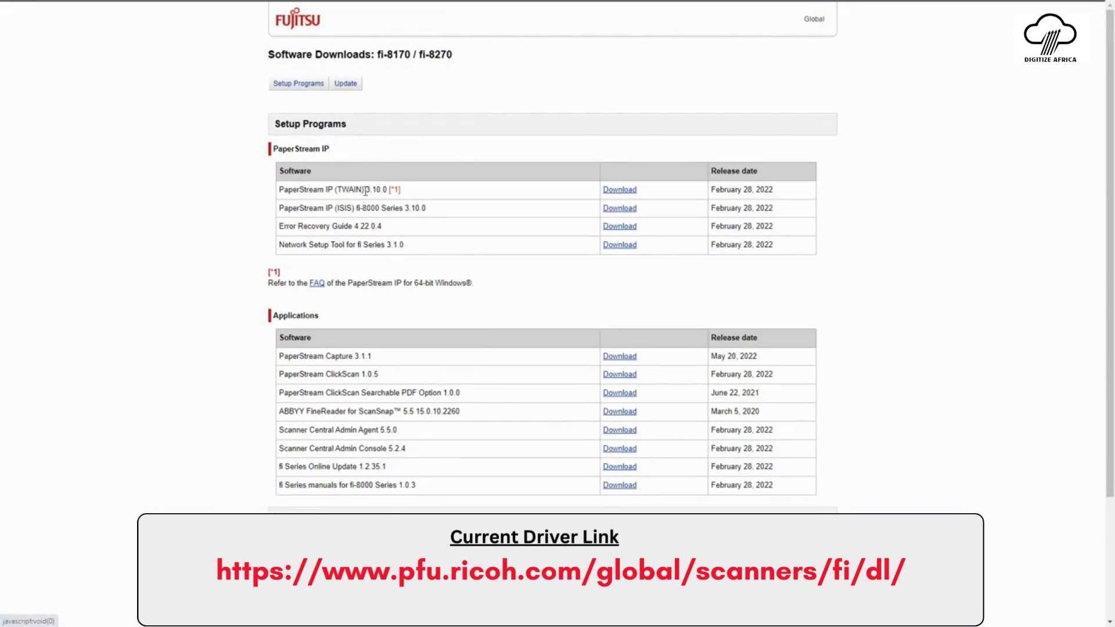
Download the PaperStream IP (TWAIN) 3.10.0 installer PSIPTWAIN-3_10_0.exe and run it
left_click(625, 190)
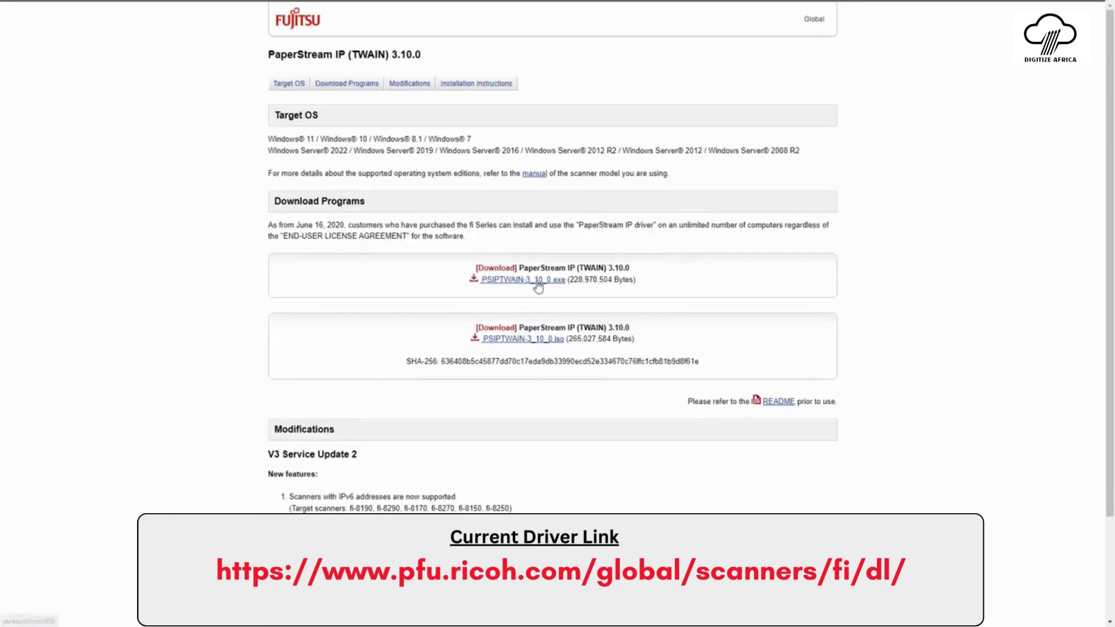
mouse_move(568, 279)
left_mouse_down()
mouse_move(552, 280)
mouse_move(566, 280)
left_mouse_up()
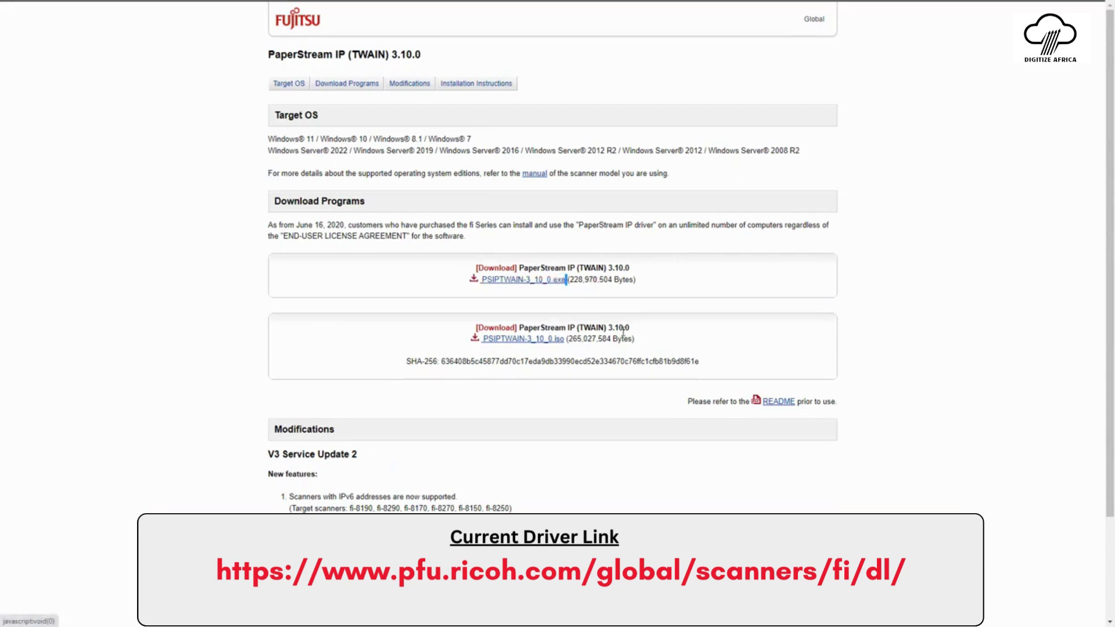
left_click(526, 281)
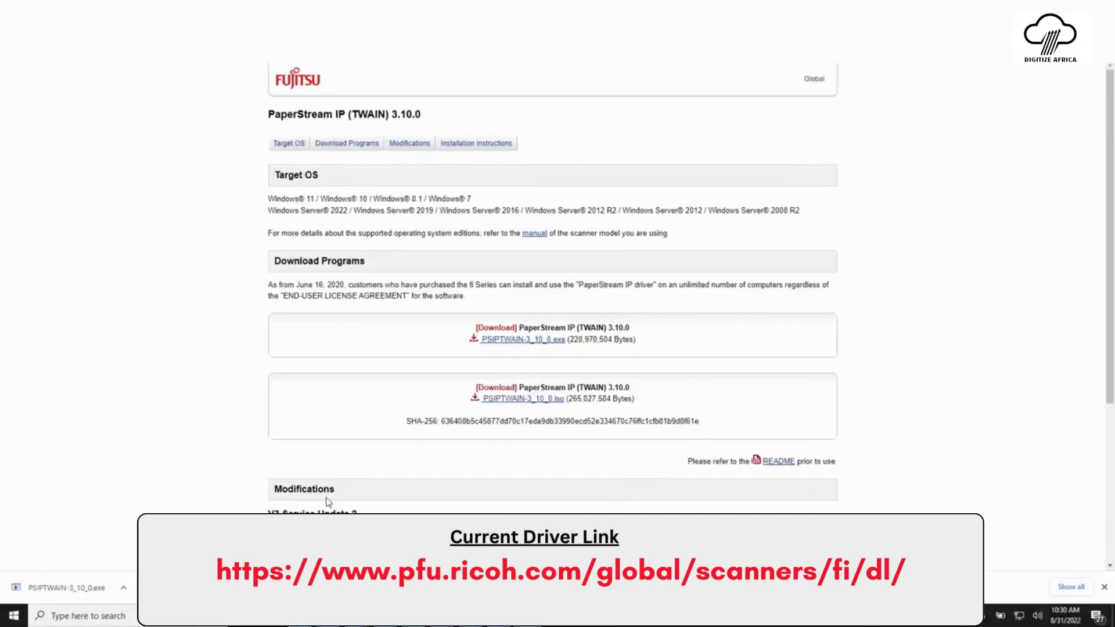
left_click(123, 588)
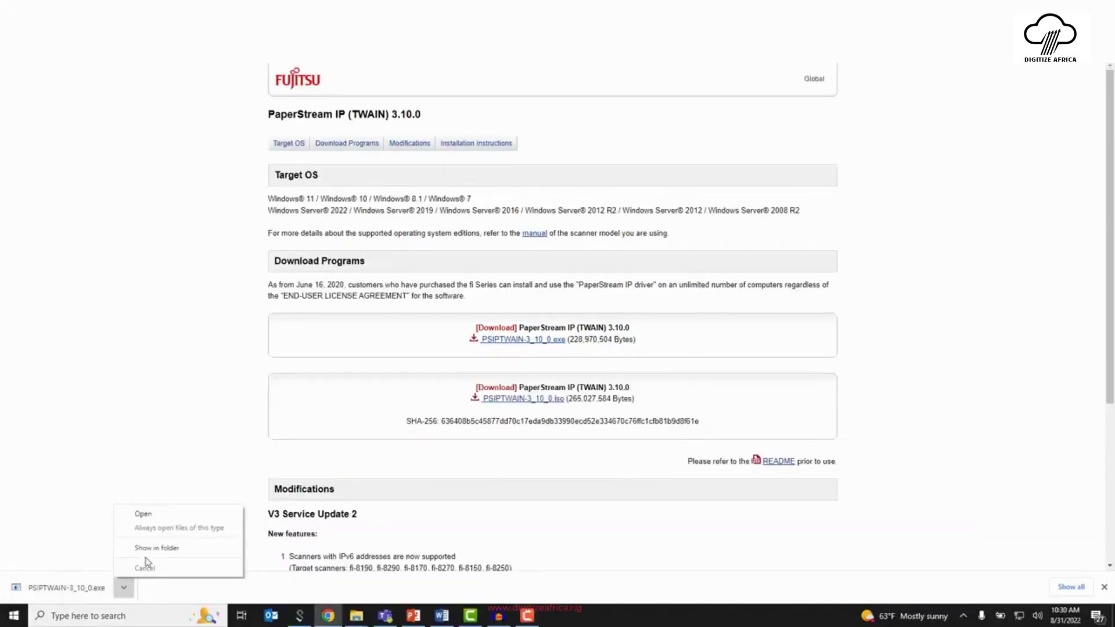
left_click(150, 514)
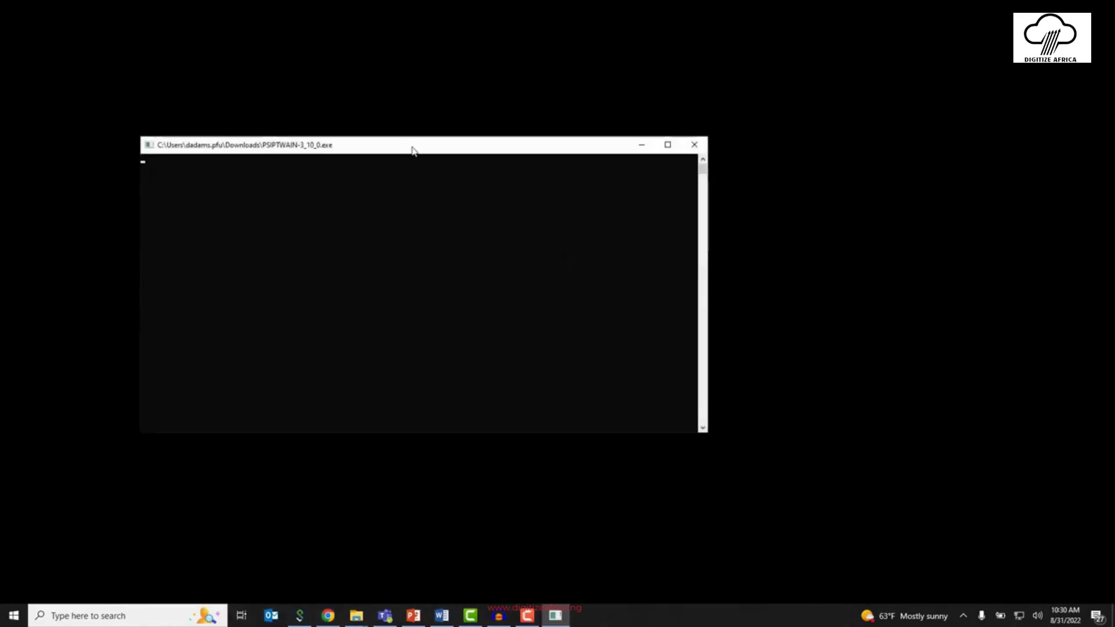
Go through PaperStream IP Driver Setup, accept the license, and install the TWAIN driver and Software Operation Panel
left_click_drag(413, 150, 550, 142)
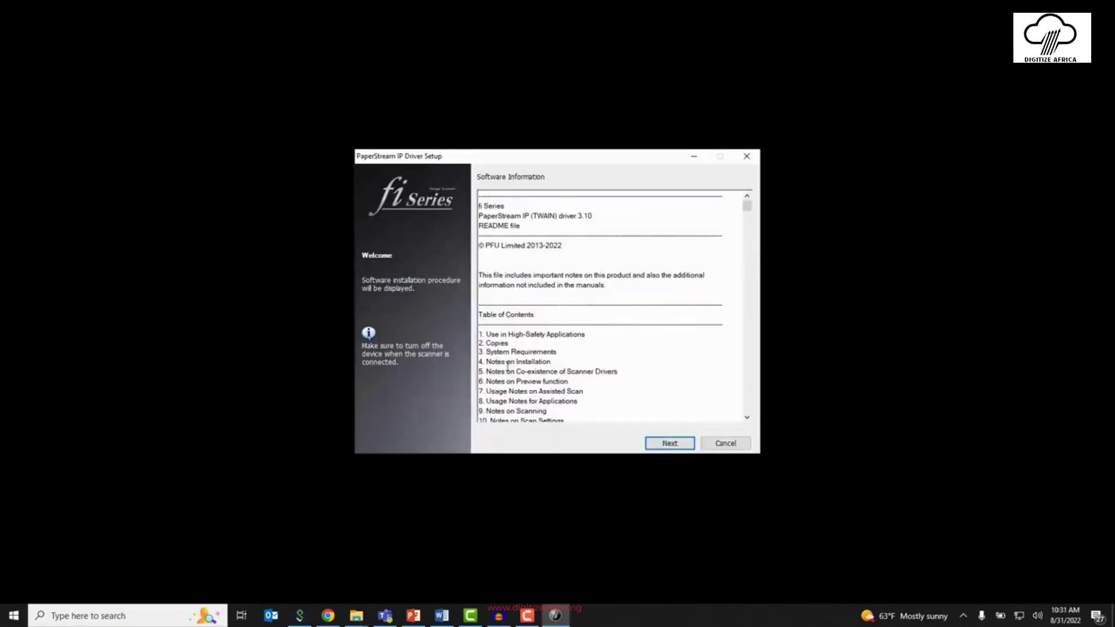
left_click(669, 444)
left_click(667, 445)
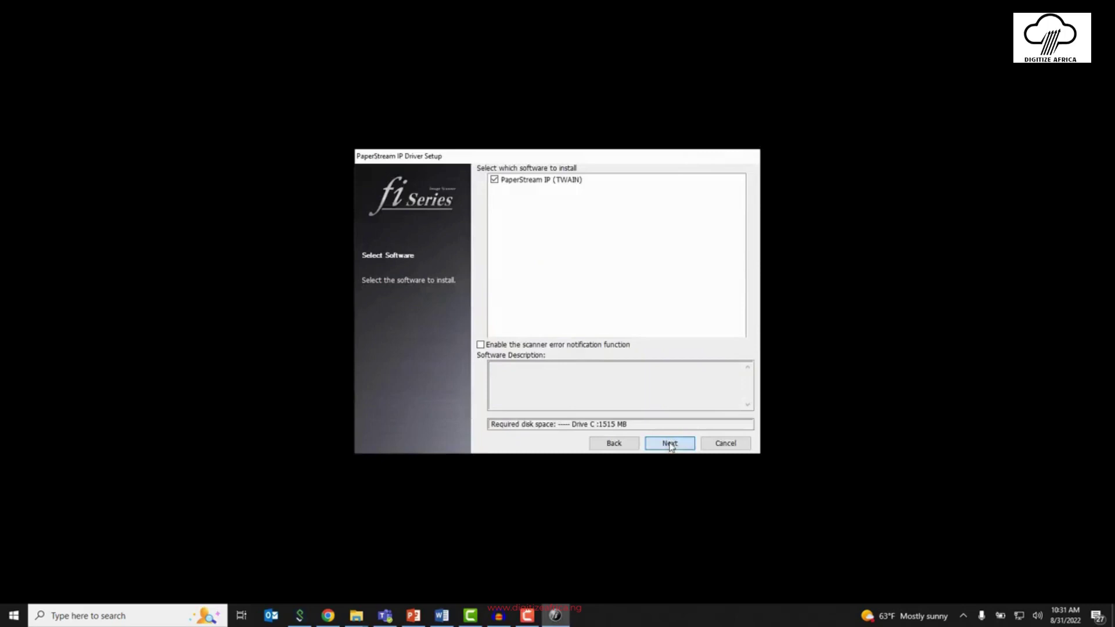
left_click(488, 429)
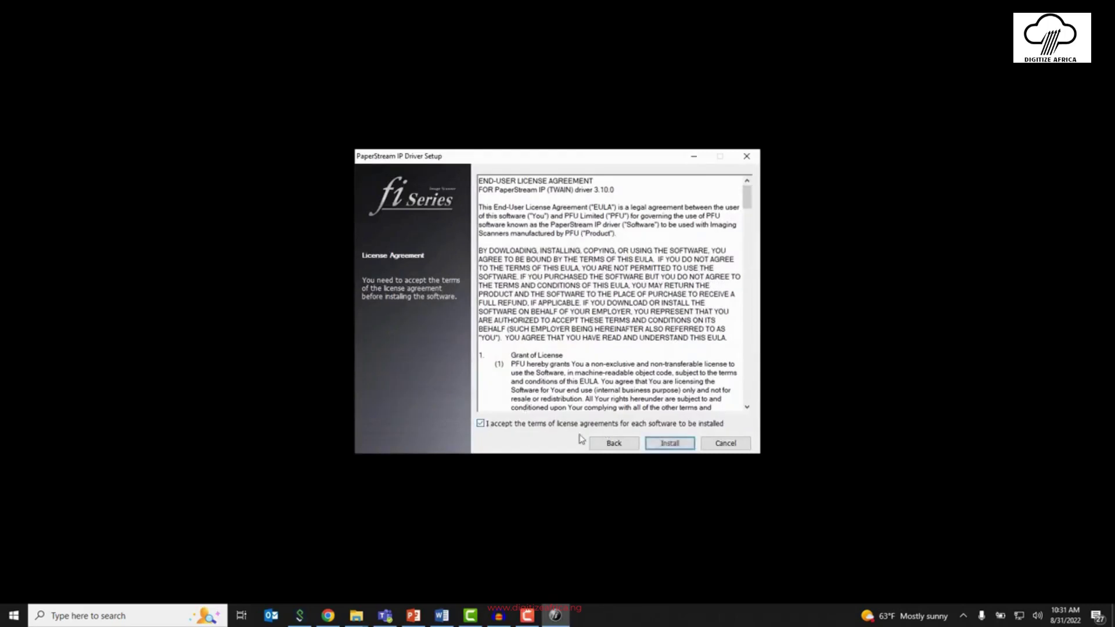
left_click(669, 443)
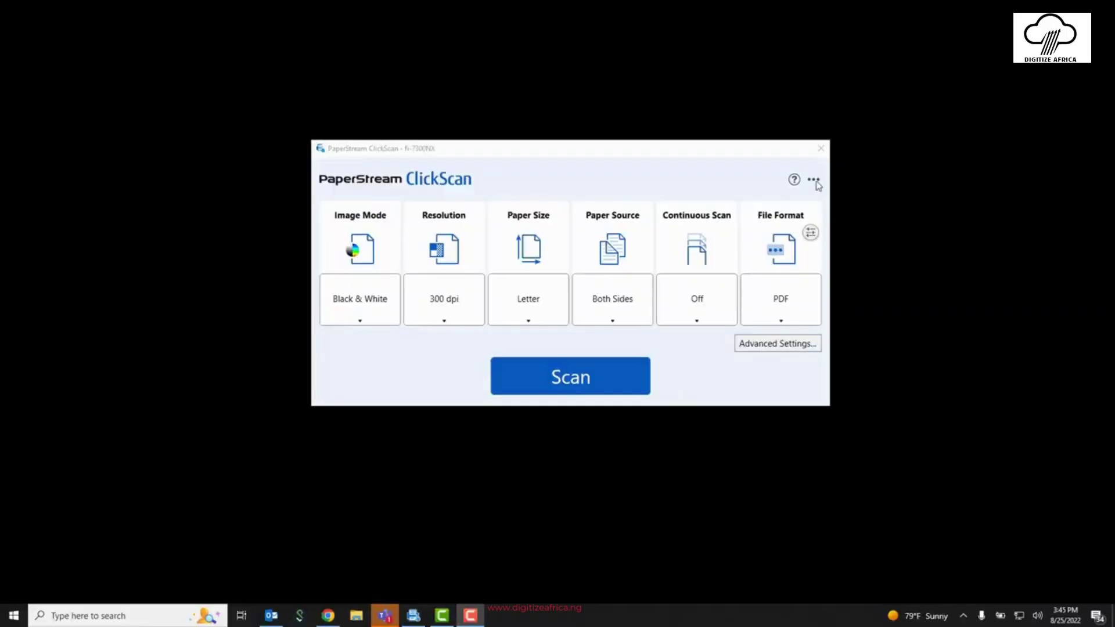
left_click(814, 180)
mouse_move(770, 195)
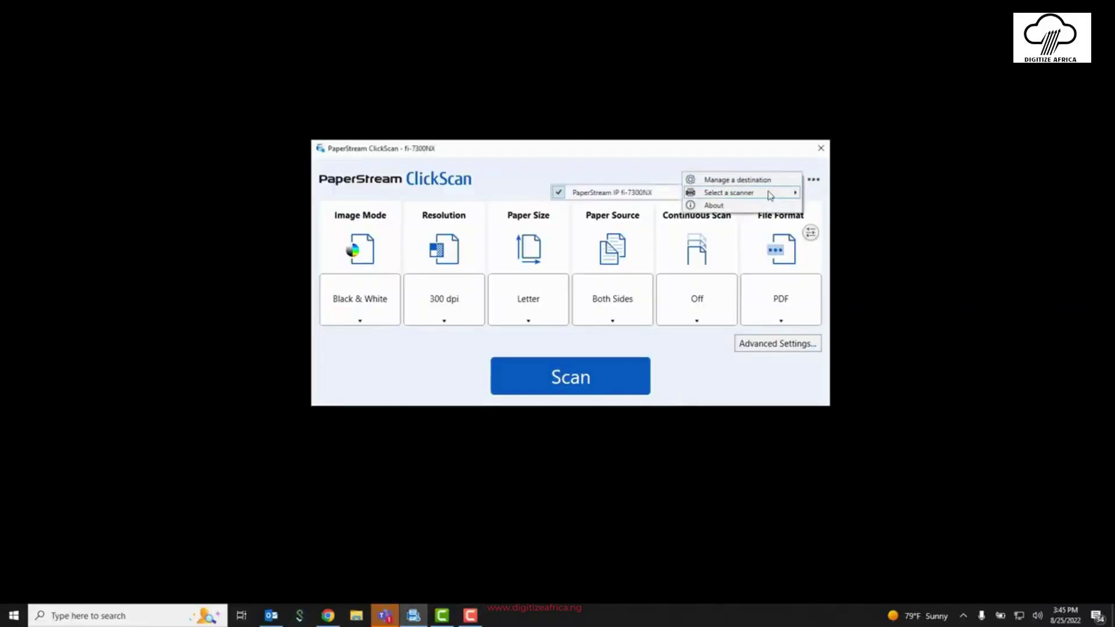
left_click(641, 194)
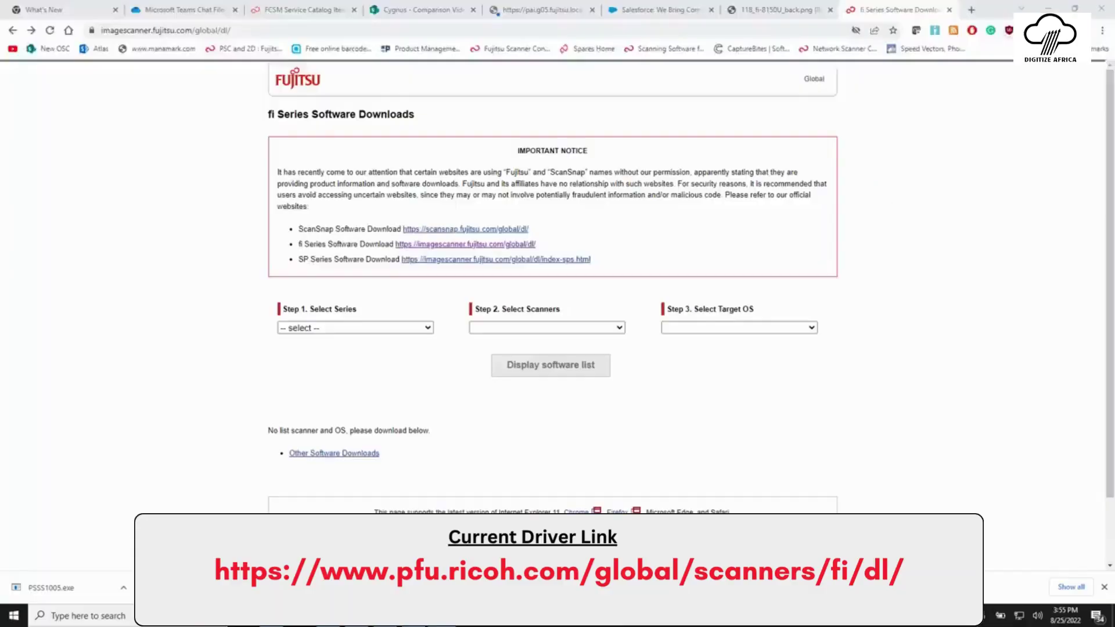
Choose fi-7000 Series, fi-7300NX and Windows 10, then display the software list
left_click(323, 328)
left_click(305, 365)
left_click(505, 328)
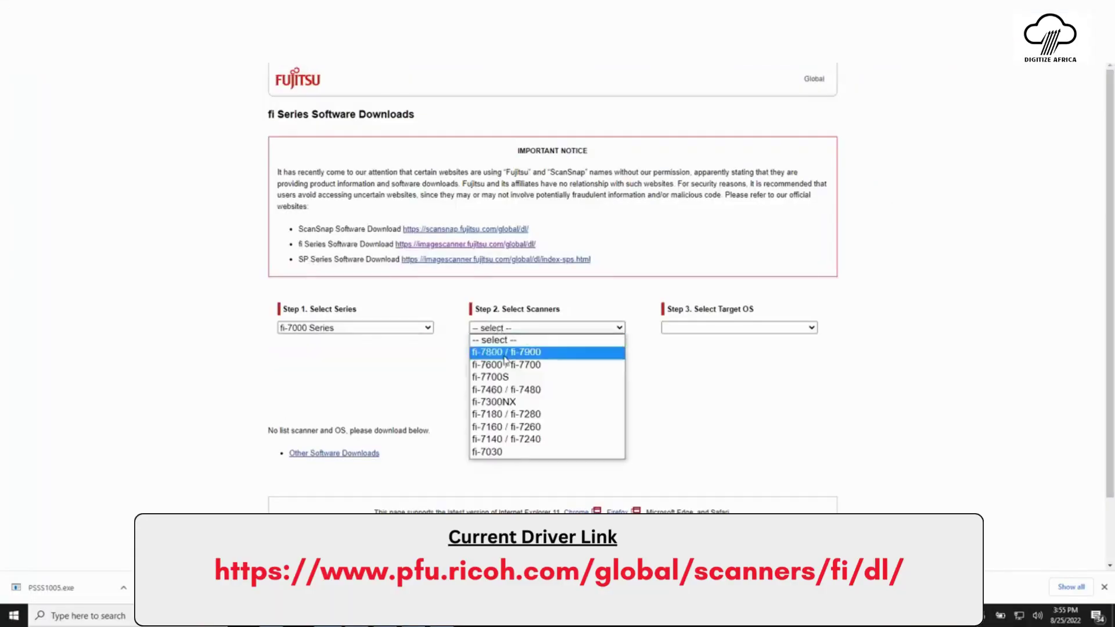
left_click(494, 402)
left_click(691, 329)
left_click(691, 366)
left_click(590, 367)
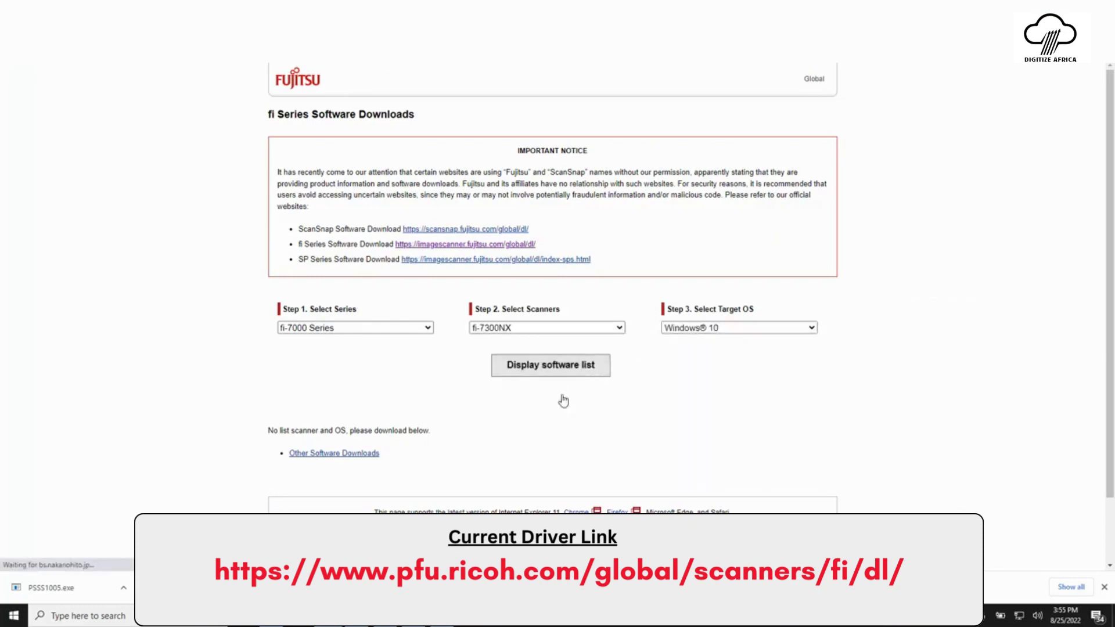
Open the PaperStream ClickScan 1.0.5 download page and highlight its title
scroll(461, 392, "down", 2)
left_click_drag(379, 319, 278, 318)
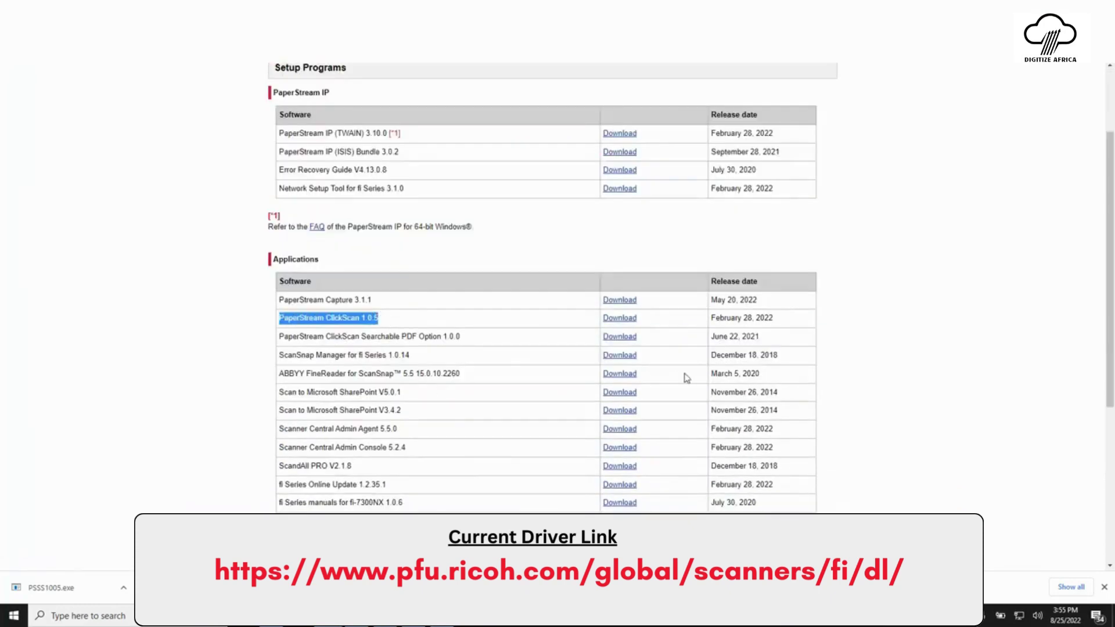
left_click(630, 318)
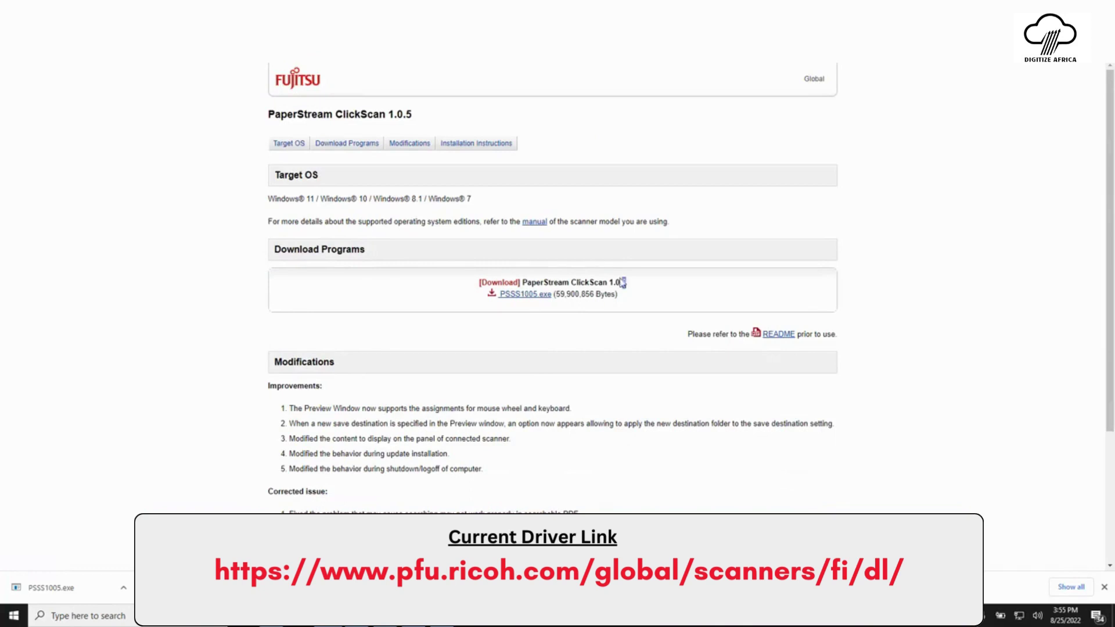
left_click_drag(624, 283, 548, 283)
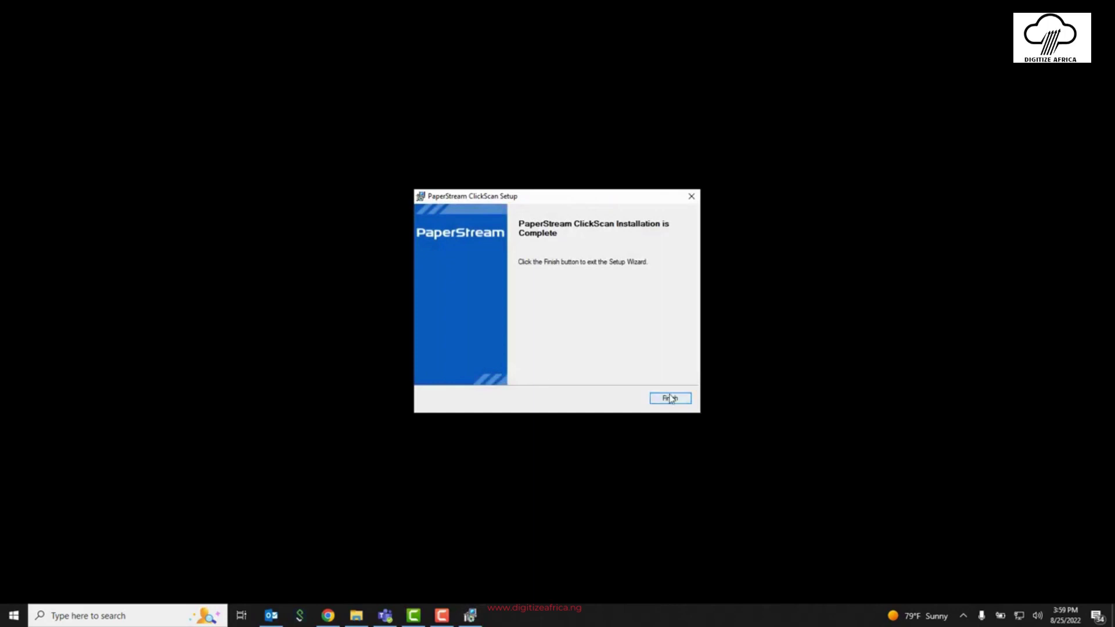
Finish the ClickScan install, send the 2-page scan to a folder, and preview pages 2 and 1
left_click(670, 398)
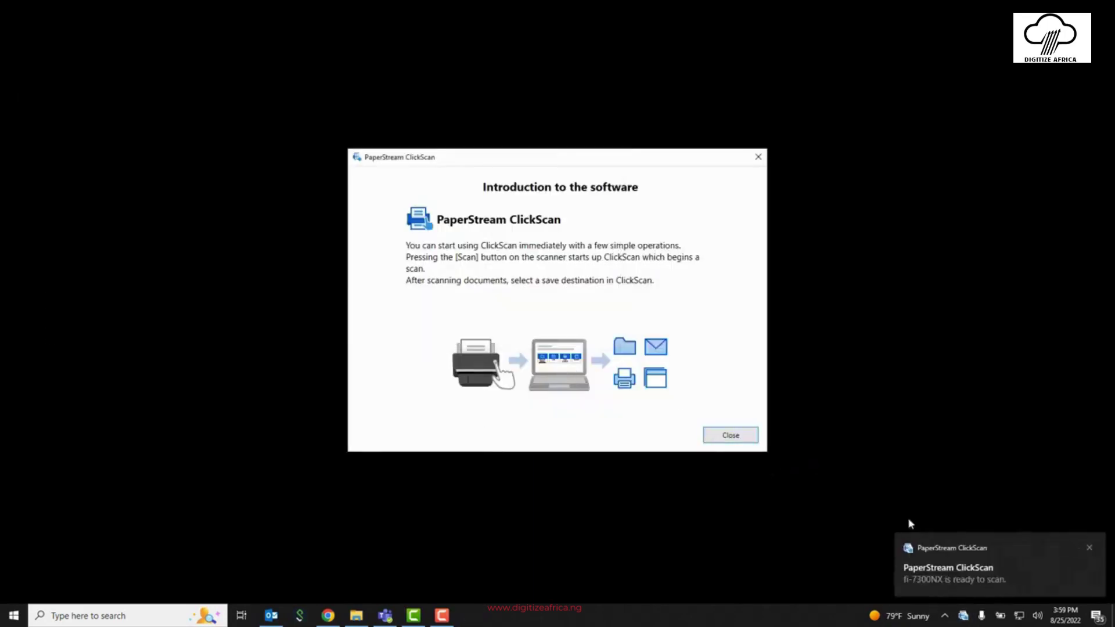
left_click(733, 437)
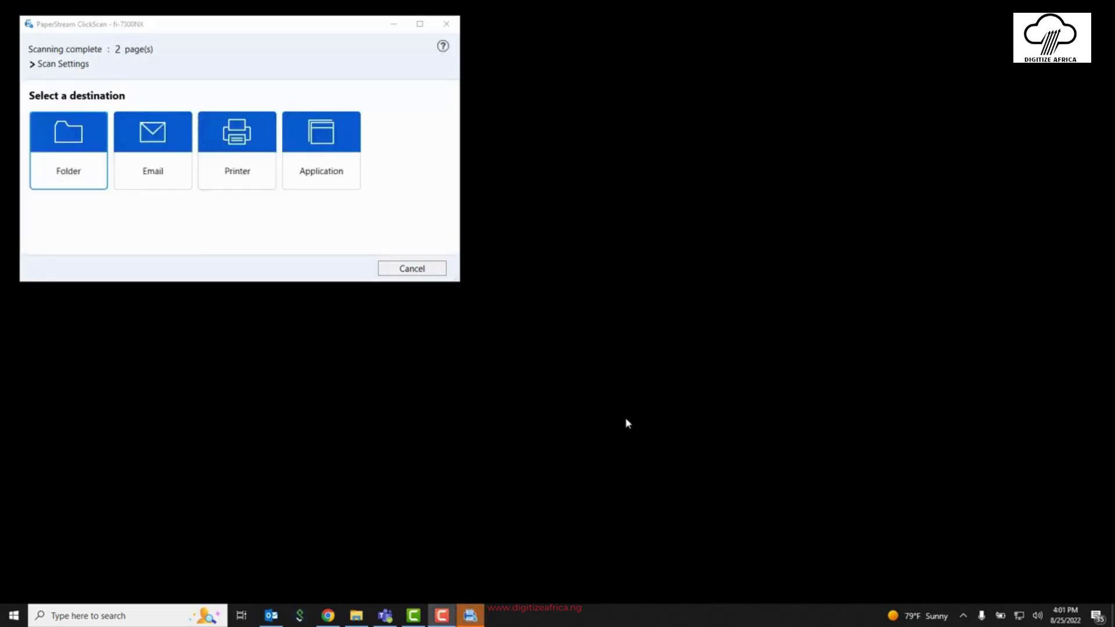
left_click(77, 150)
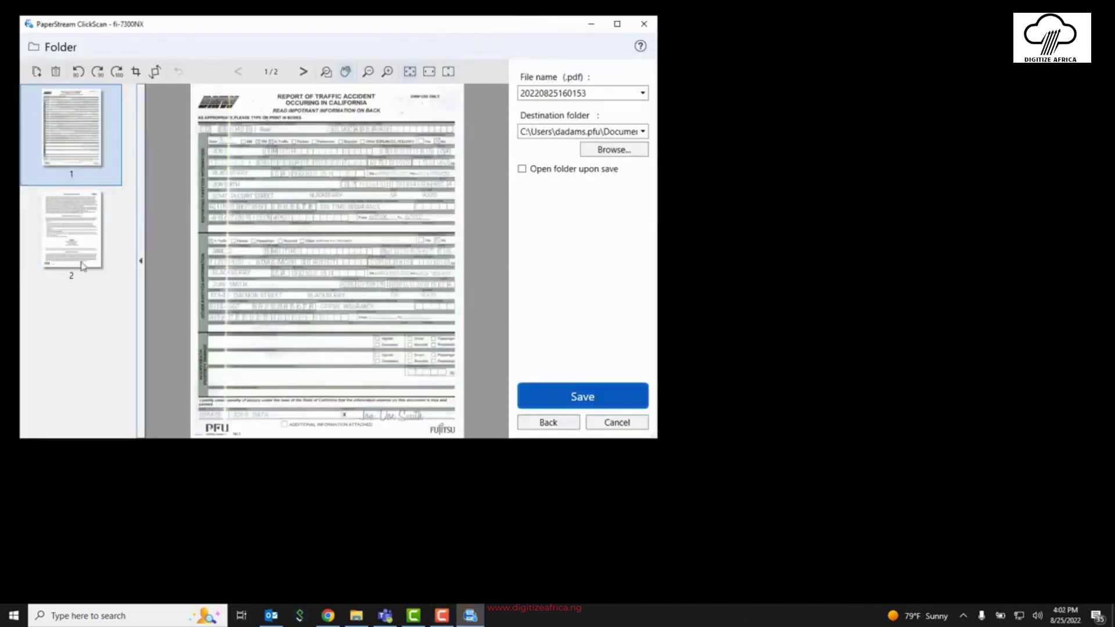
left_click(87, 244)
left_click(85, 154)
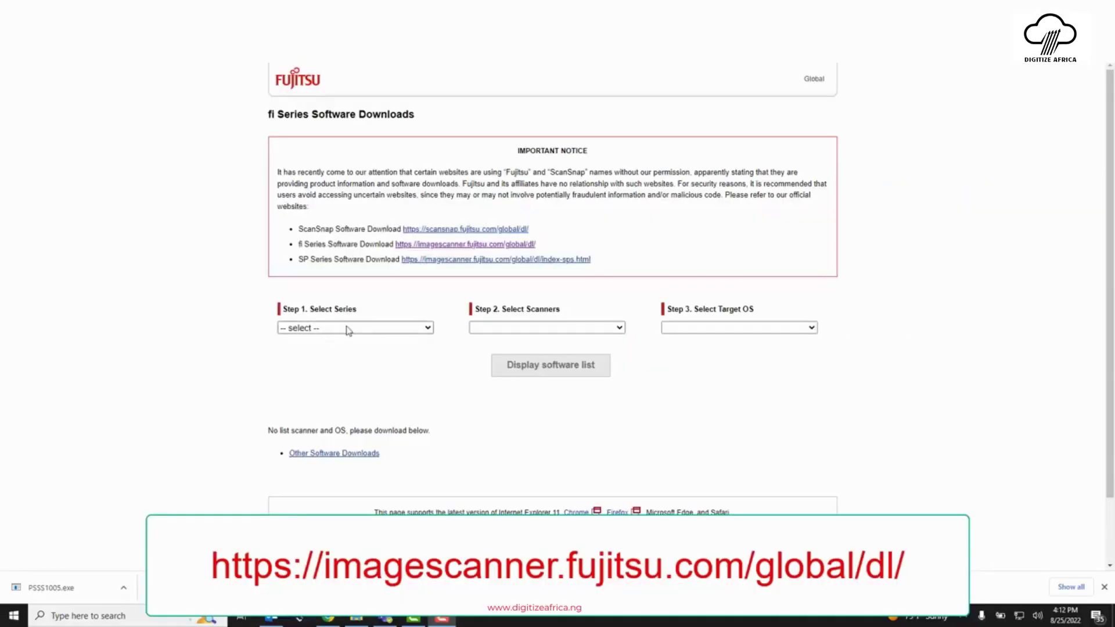
Choose fi-7000 Series, fi-7300NX and Windows 10, then display the software list
left_click(348, 327)
left_click(332, 365)
left_click(543, 327)
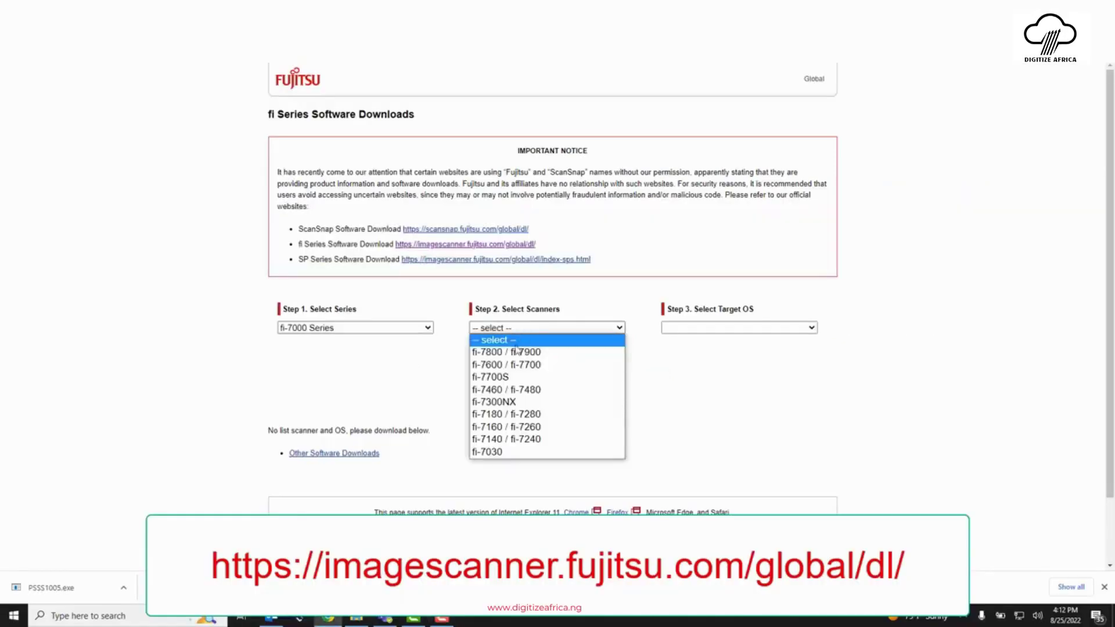
left_click(545, 400)
left_click(713, 328)
left_click(713, 363)
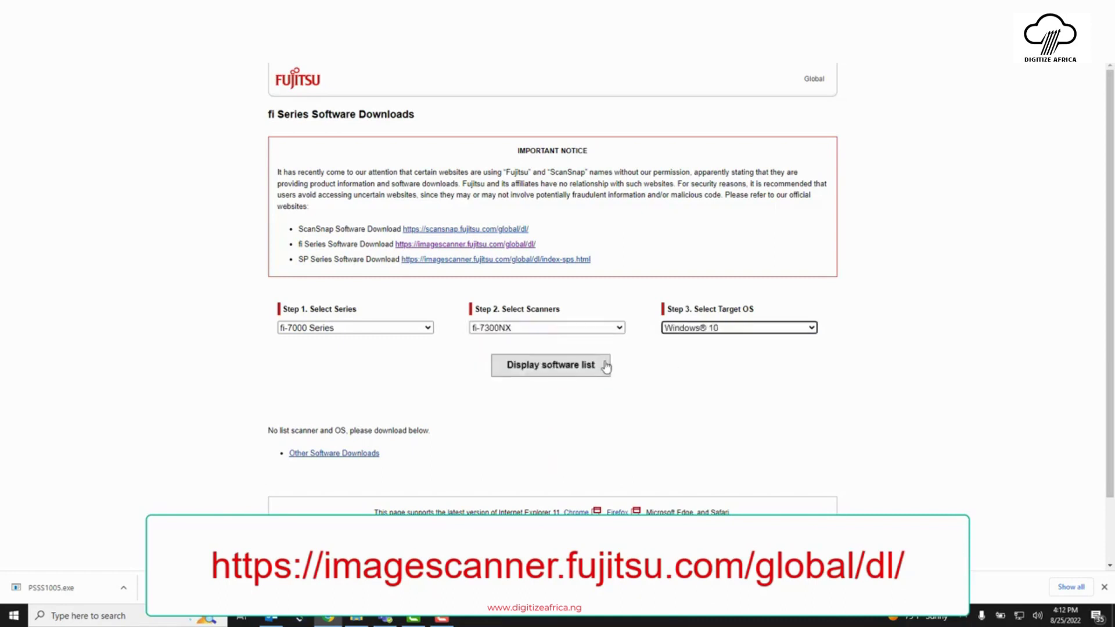
left_click(581, 368)
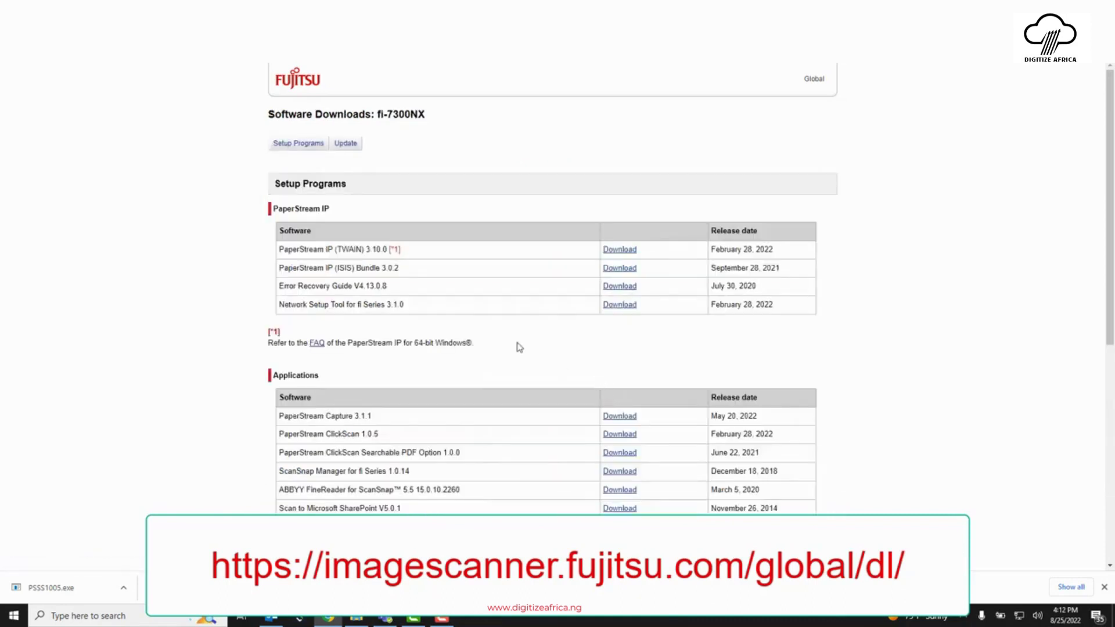
Start the PaperStream Capture 3.1.1 download and enter the scanner serial number when prompted
scroll(414, 337, "down", 1)
left_click_drag(372, 357, 284, 357)
left_click(620, 357)
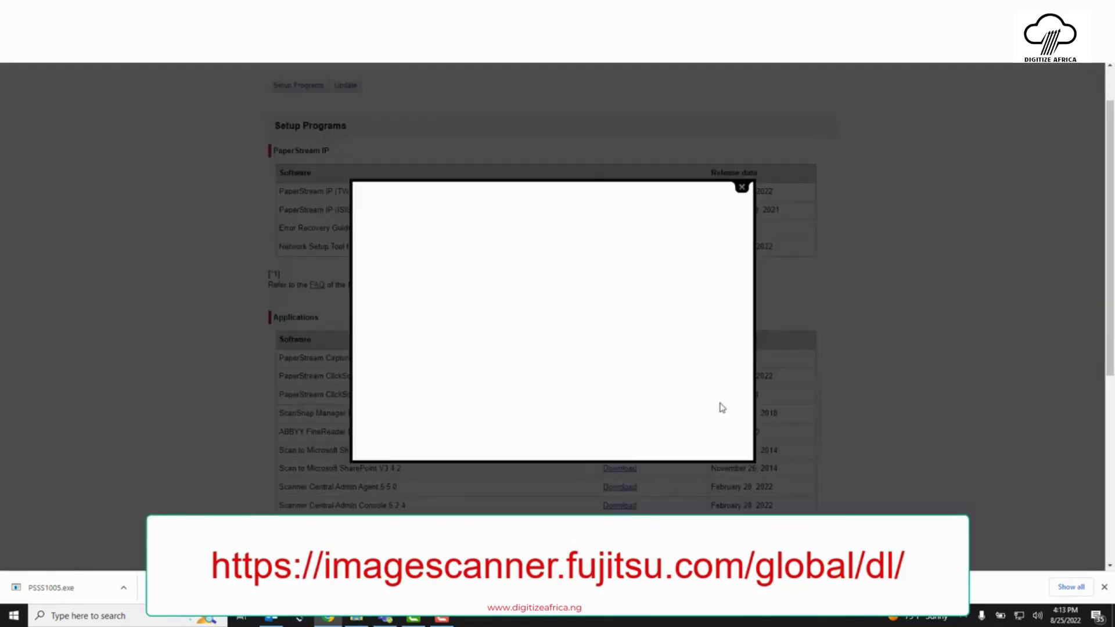
type("dfs")
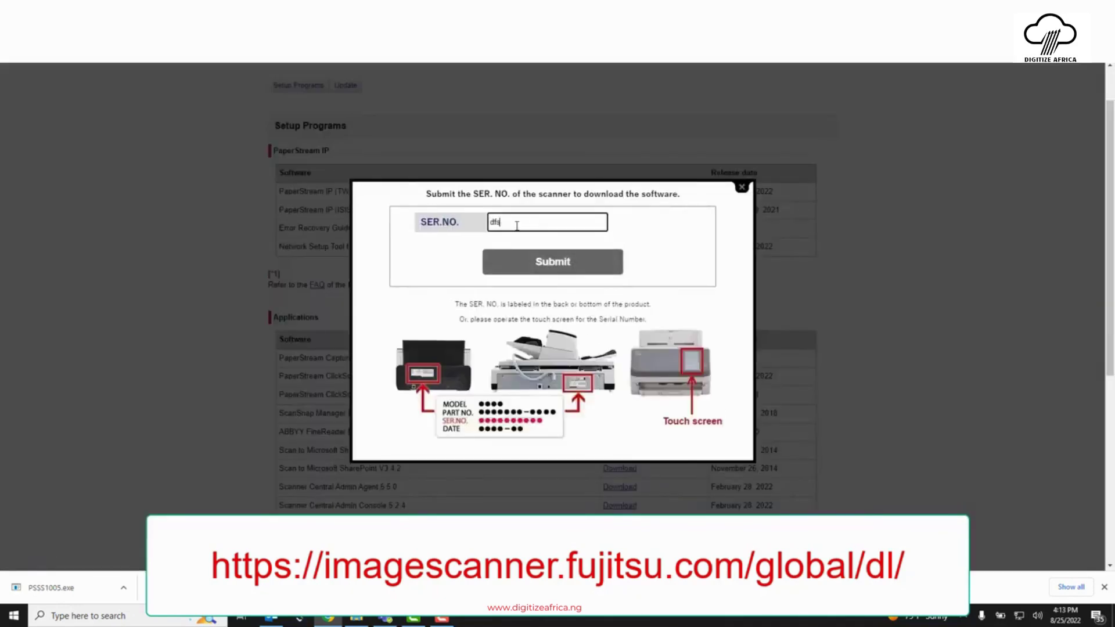
type("dfsdfs")
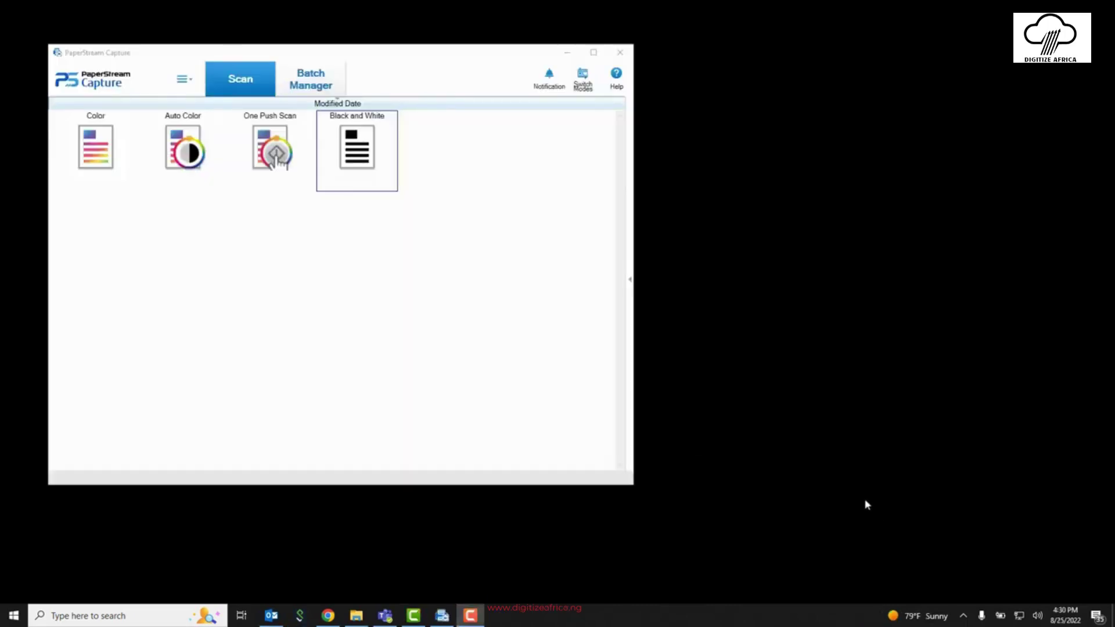
Start a scan with the Black and White profile on the Scan tab
left_click(374, 149)
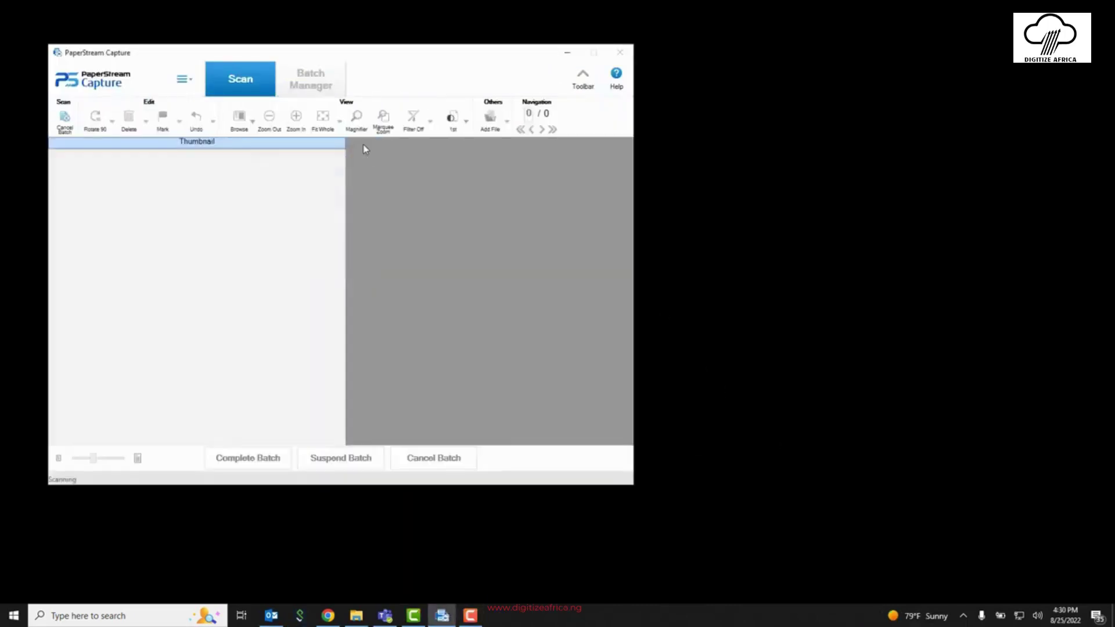